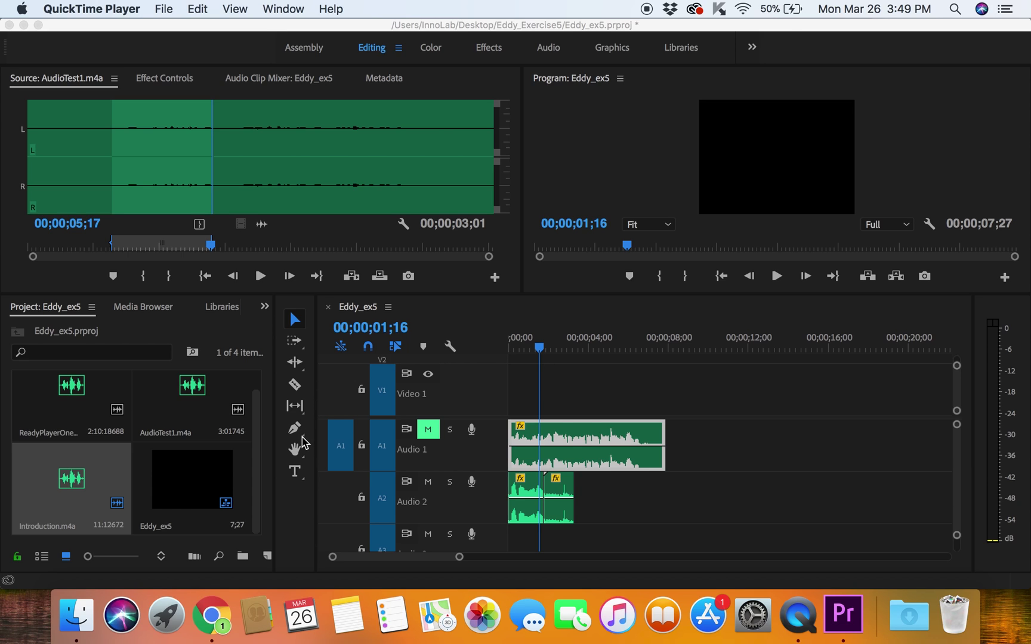
Using the Pen tool, add two volume keyframes at the start of the first Audio 2 clip and lower the first for a fade-in
click(541, 353)
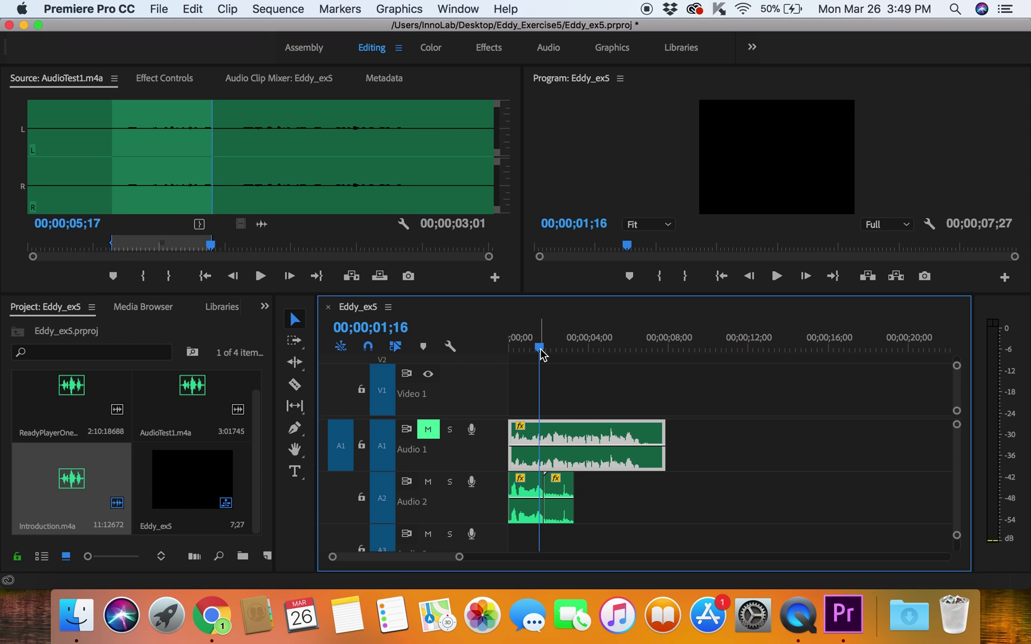
click(500, 357)
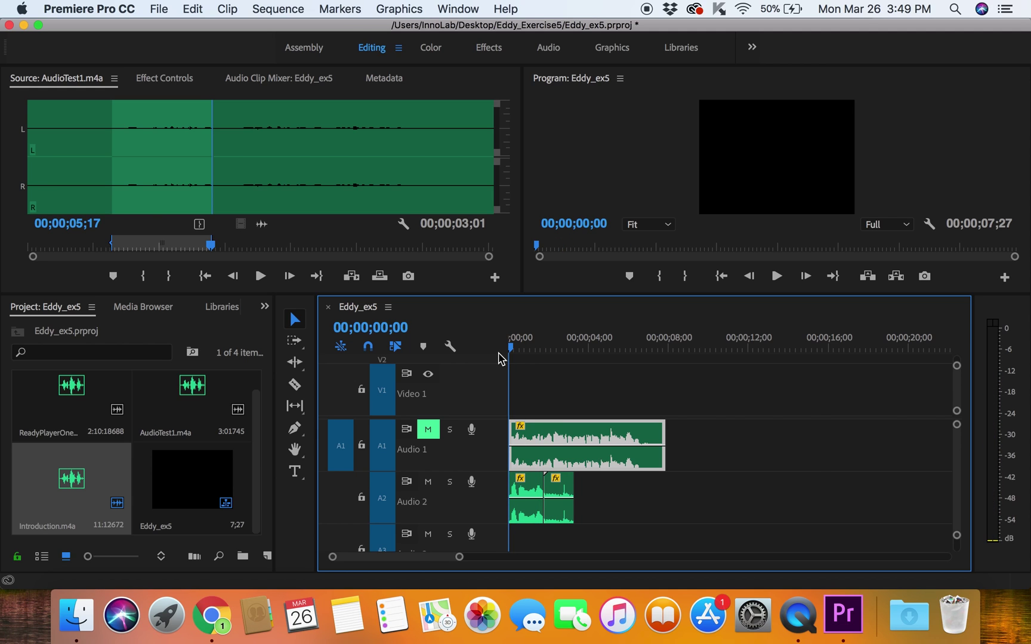
key(equal)
key(equal)
key(equal)
key(equal)
key(equal)
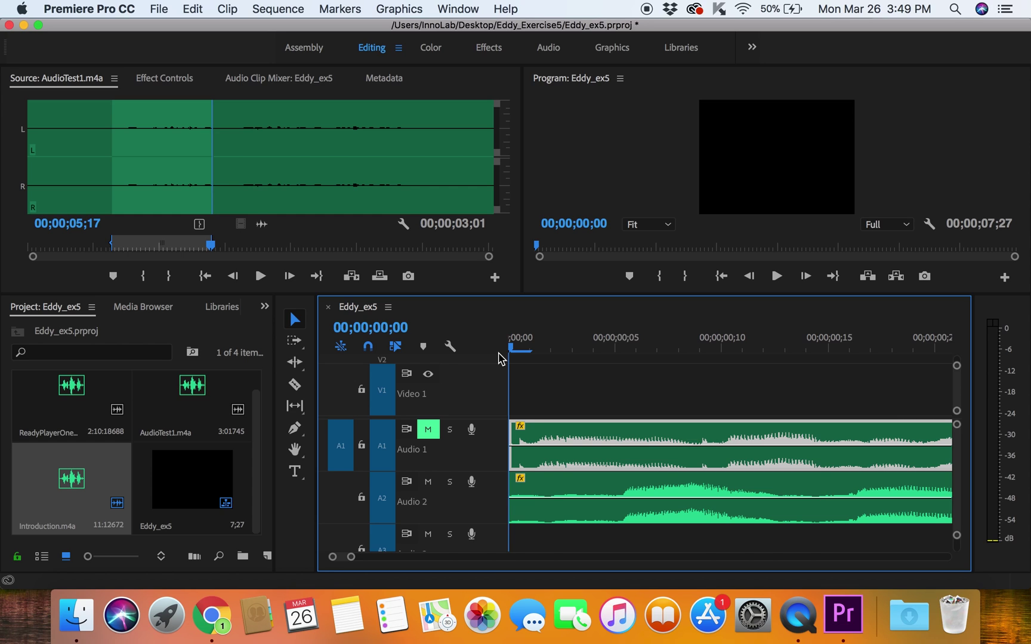
click(295, 437)
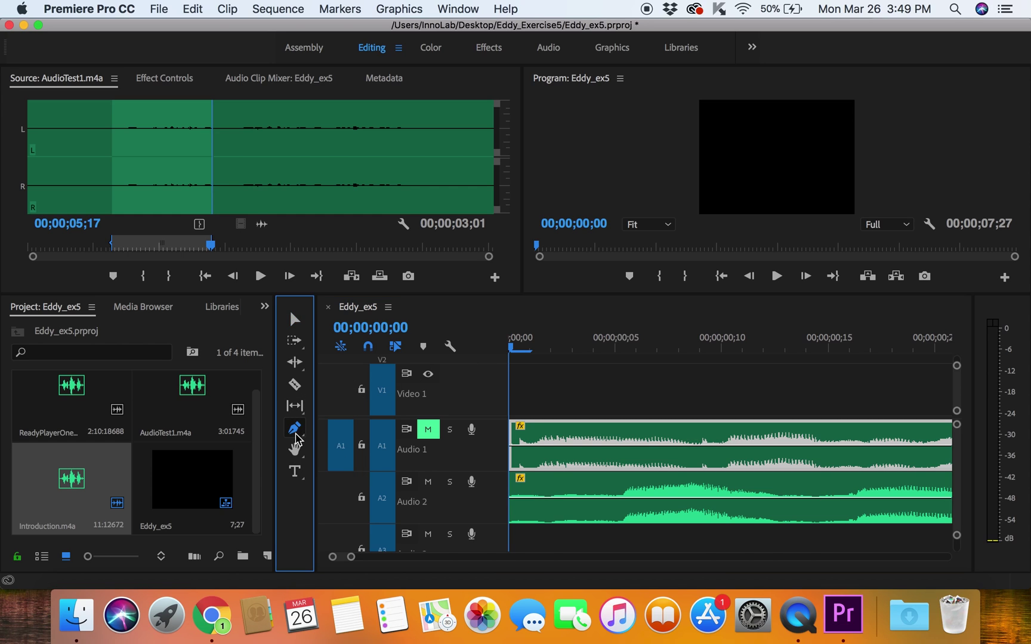
click(511, 502)
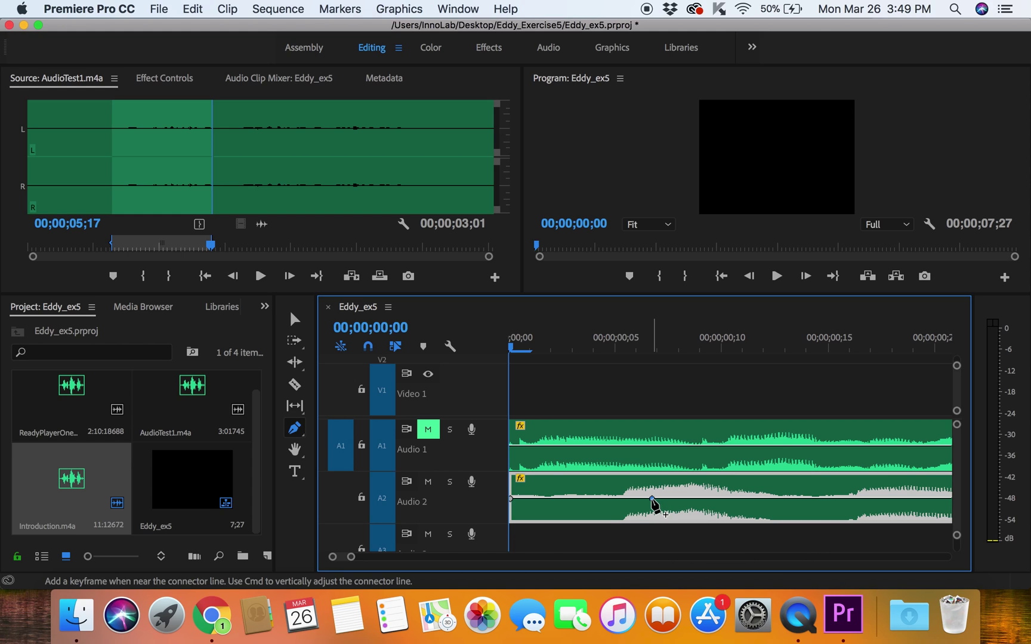
click(652, 498)
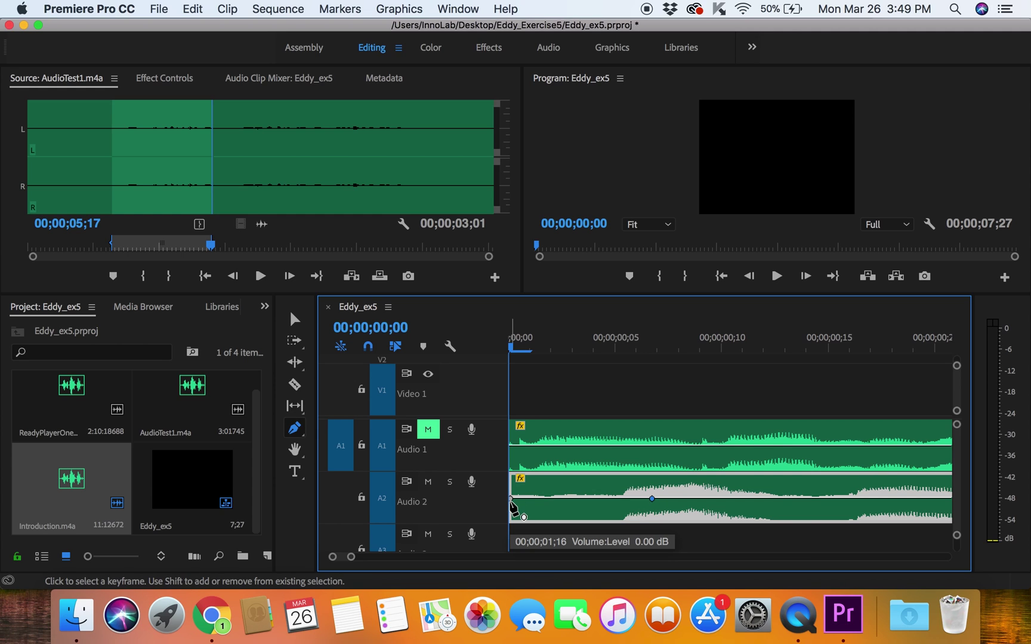
drag(511, 501, 513, 534)
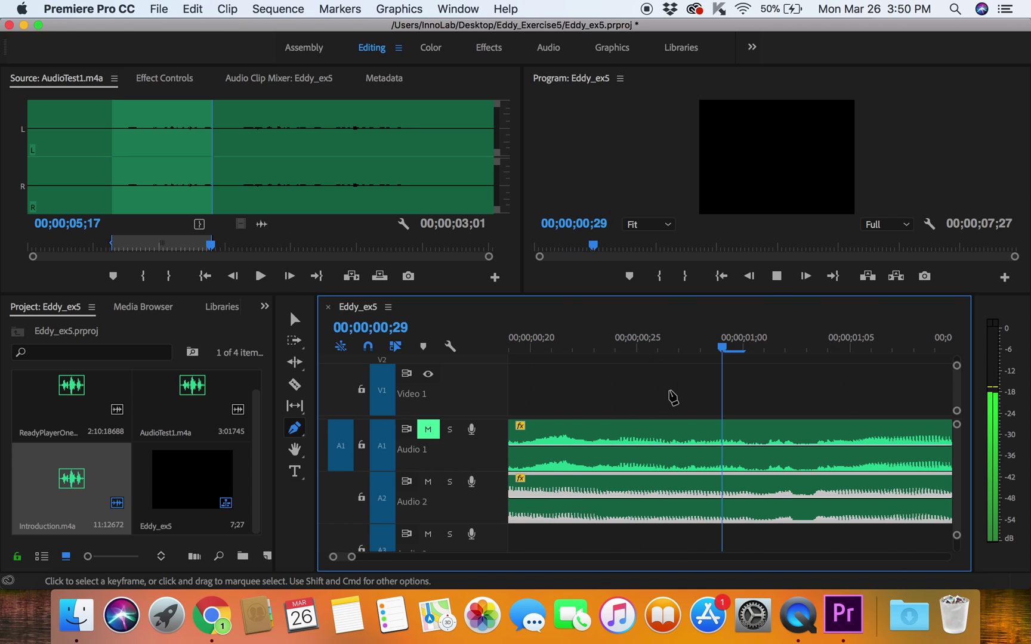
key(space)
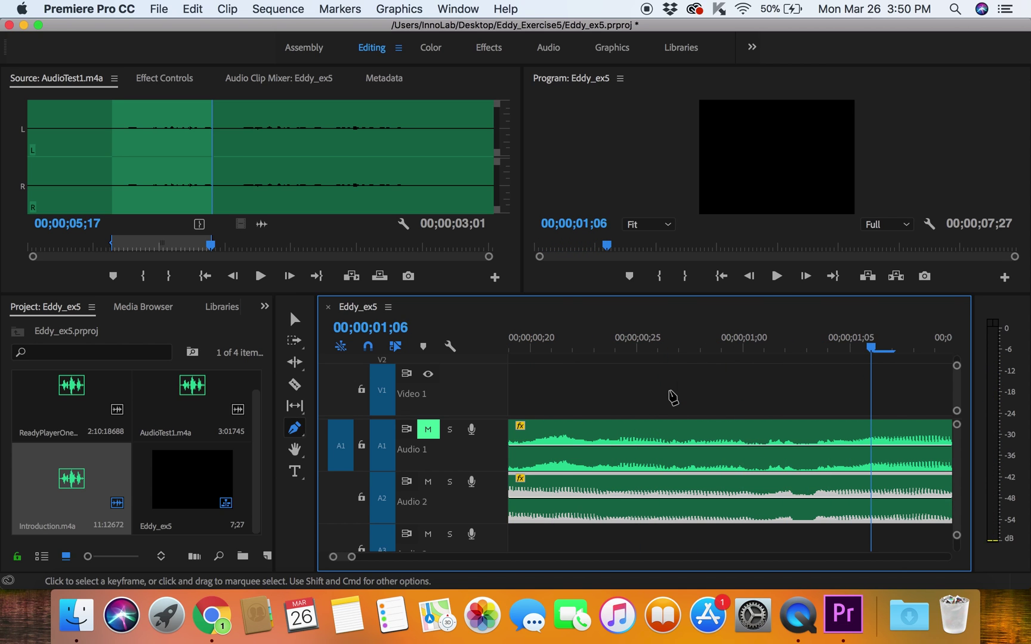
Lengthen the Audio 2 fade-in by moving its second keyframe to about 00;00;00;11, and play the sequence from the start
scroll(338, 566, left, 5)
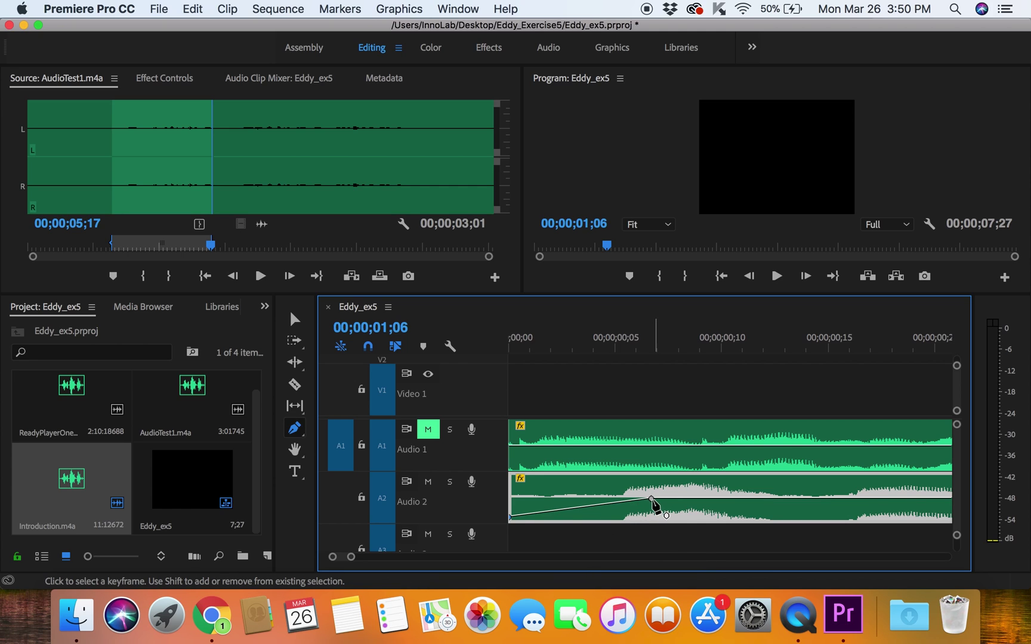
mouse_move(653, 500)
drag(652, 499, 752, 498)
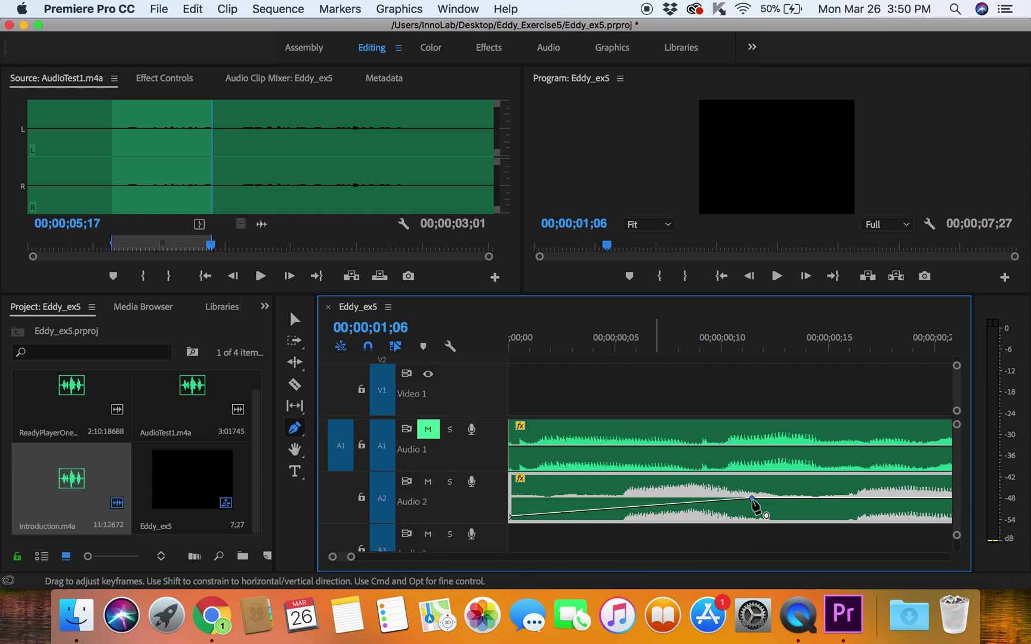
click(530, 351)
drag(532, 352, 501, 360)
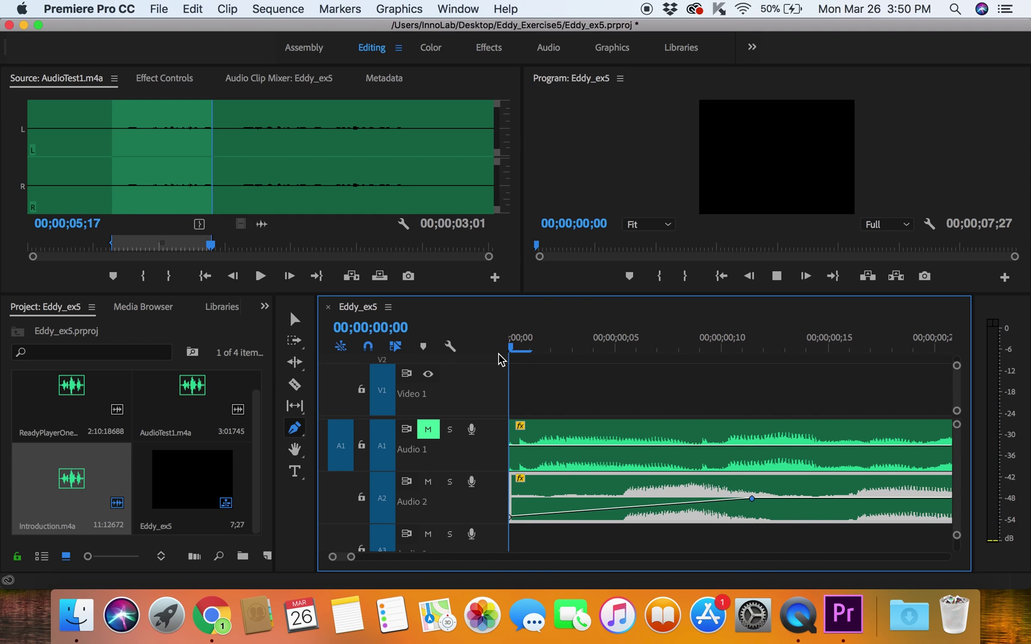
key(space)
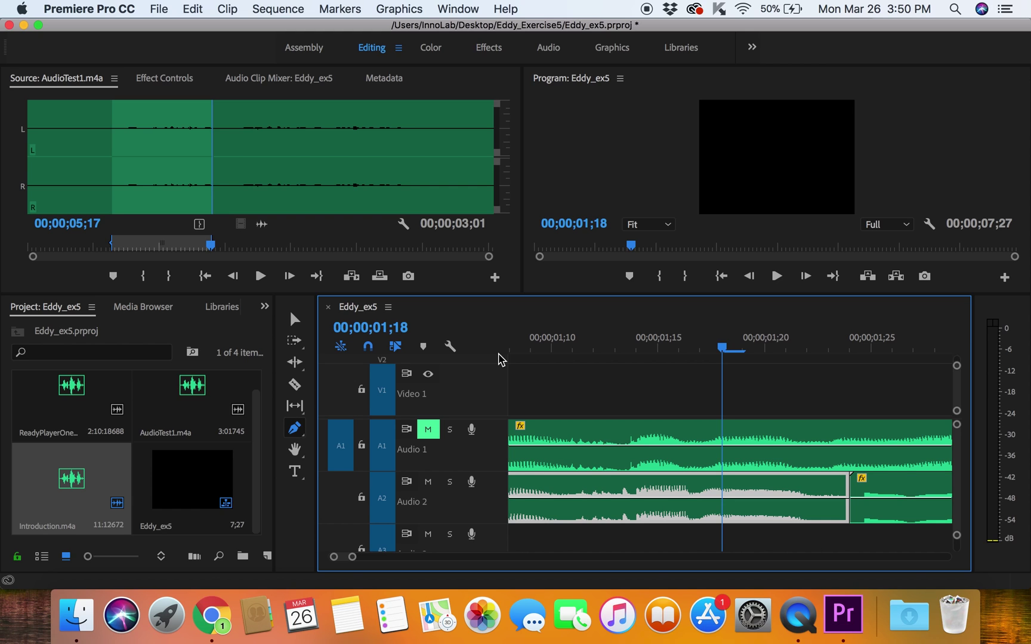
Mute Audio 2, unmute Audio 1, and place the playhead at 00;00;06;06
drag(352, 557, 407, 560)
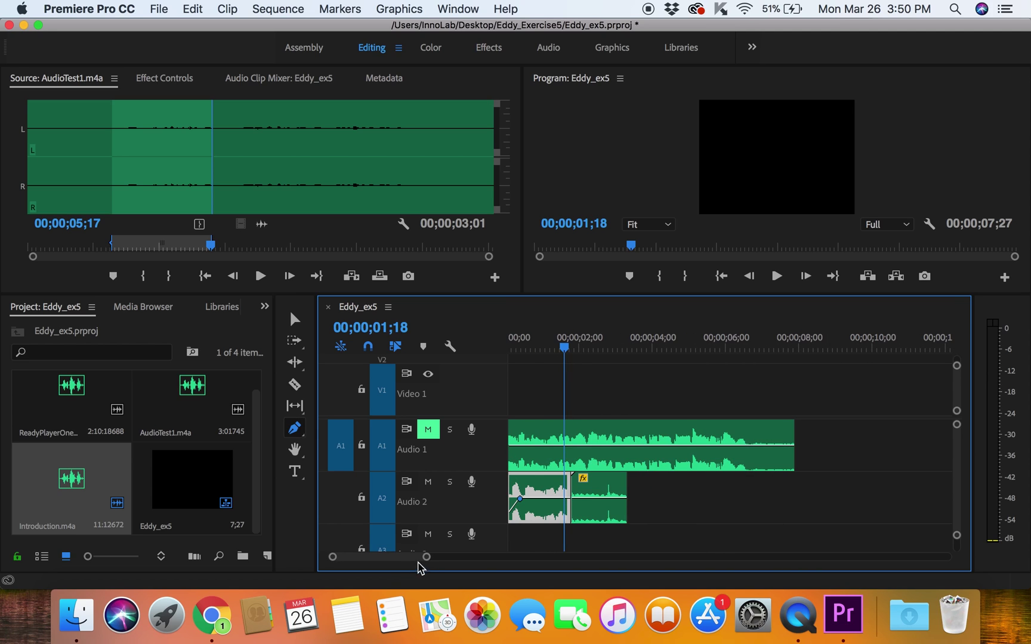
click(427, 482)
click(429, 431)
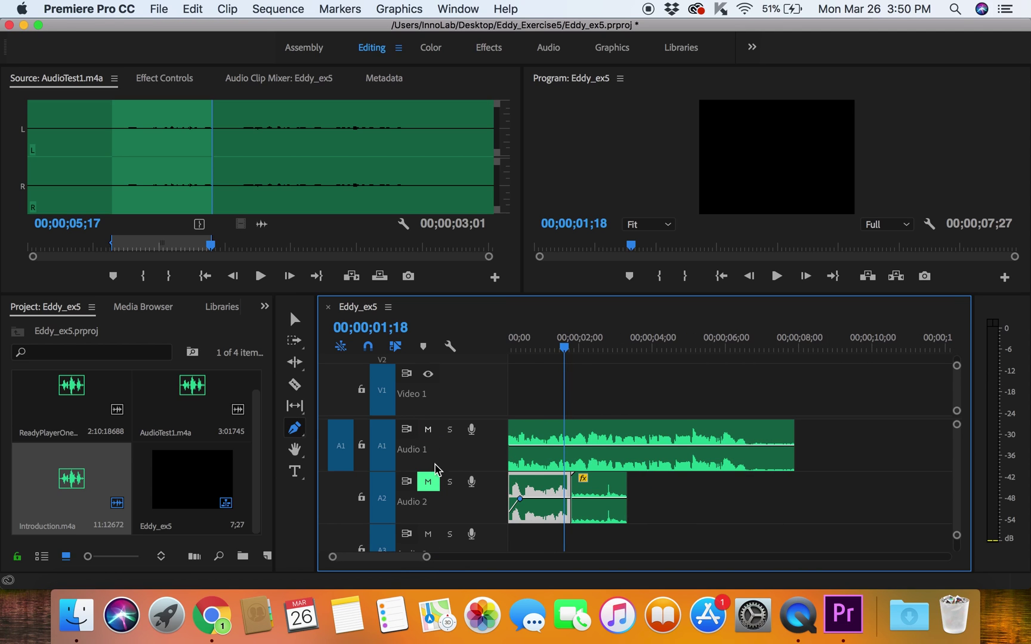
drag(704, 339, 733, 339)
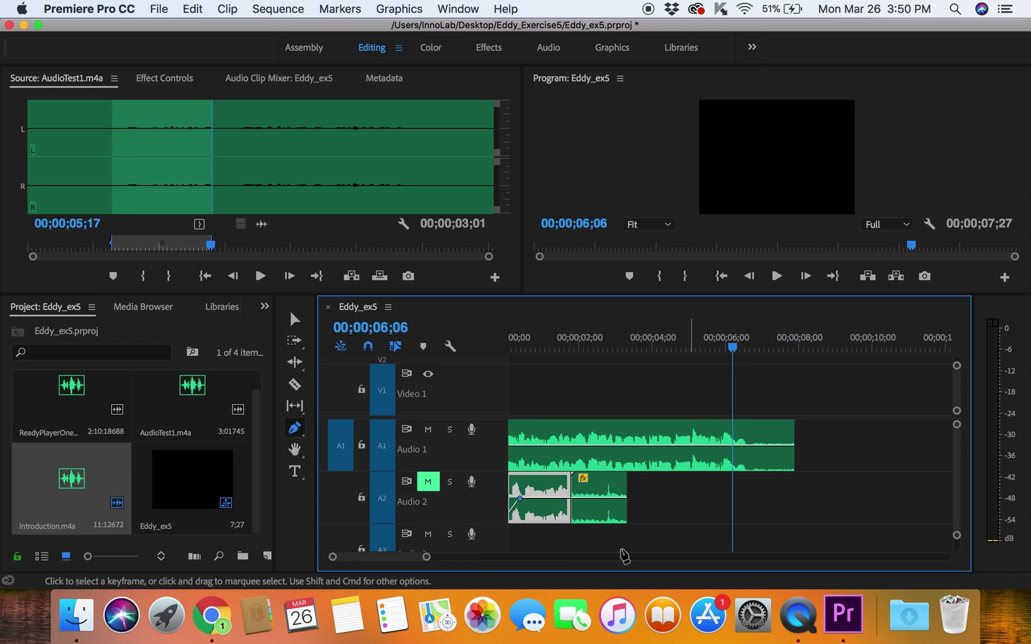
Trim the end of the Introduction.m4a clip on Audio 1 to a duration of 00;00;06;27
drag(428, 559, 399, 561)
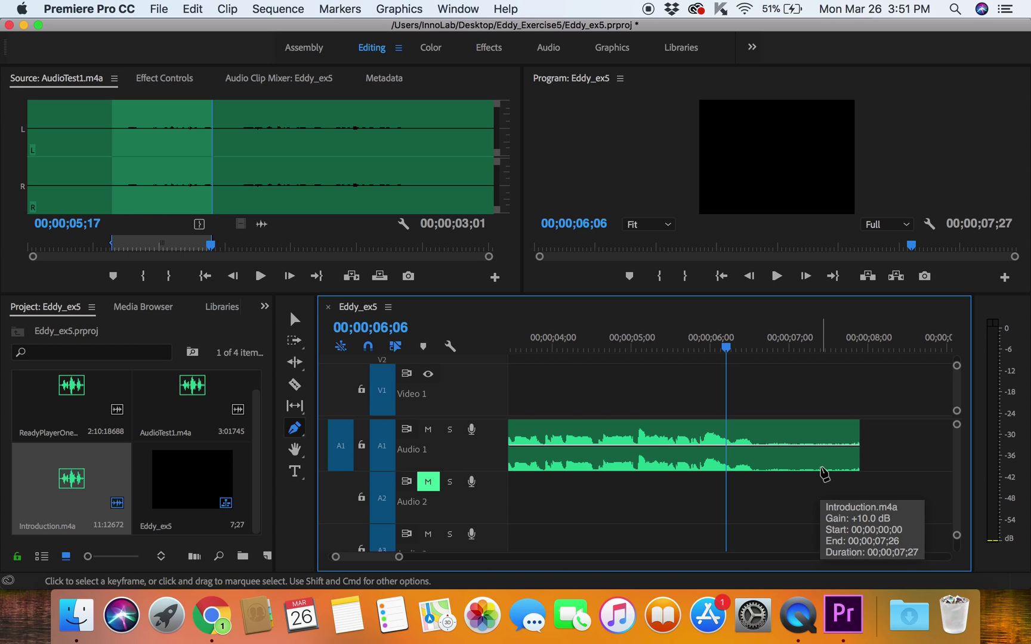
click(297, 321)
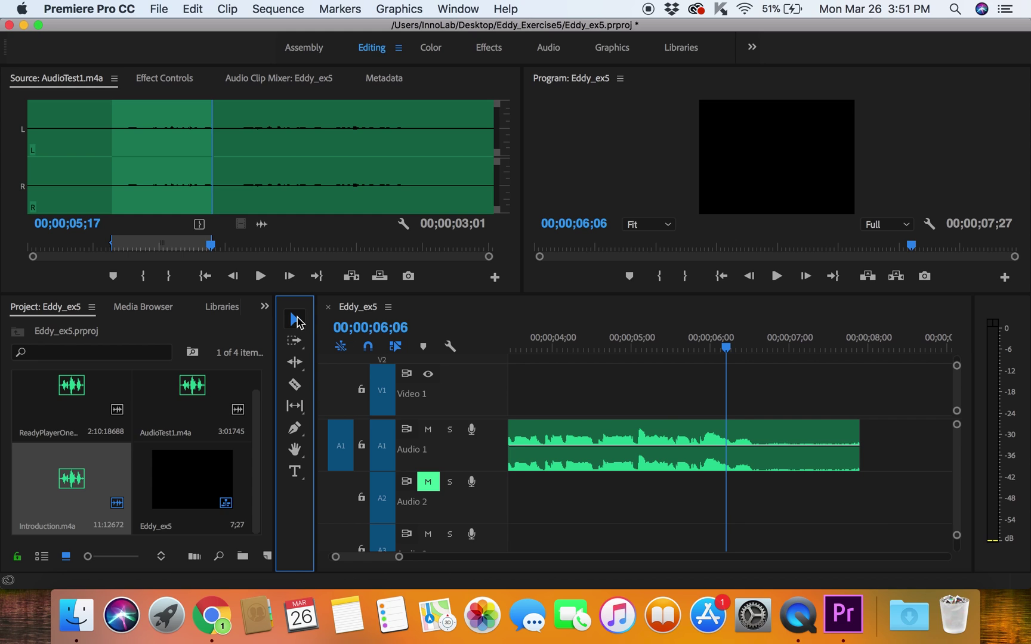
click(864, 434)
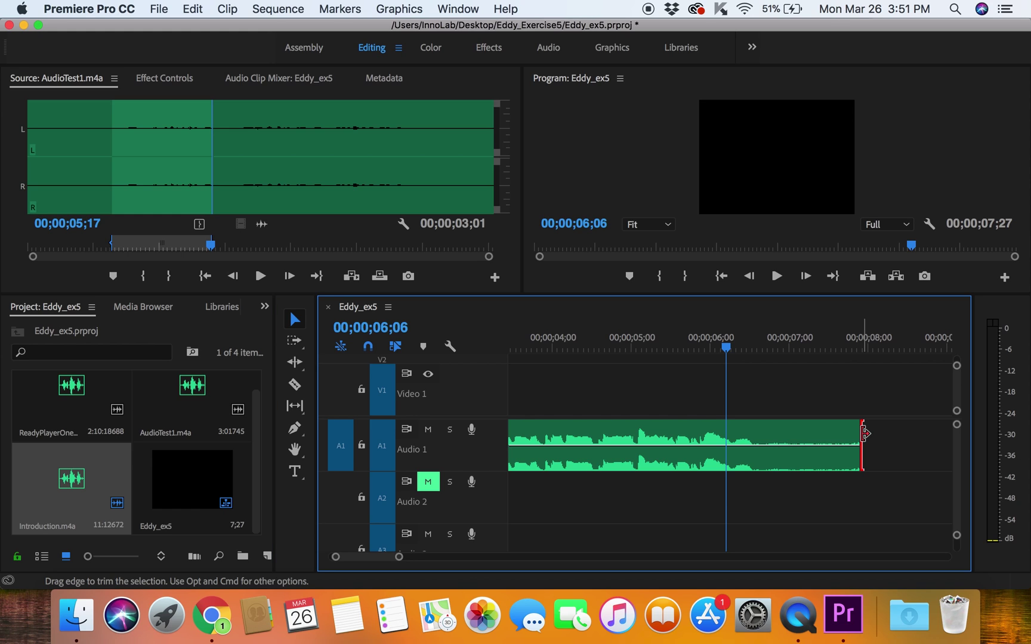
drag(865, 433, 809, 435)
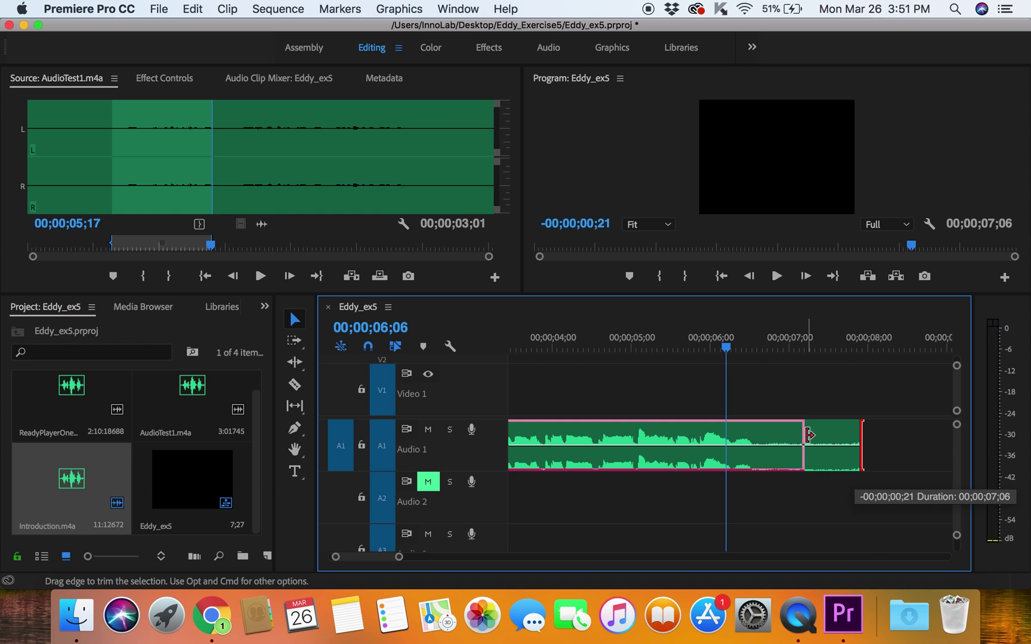
drag(809, 435, 787, 438)
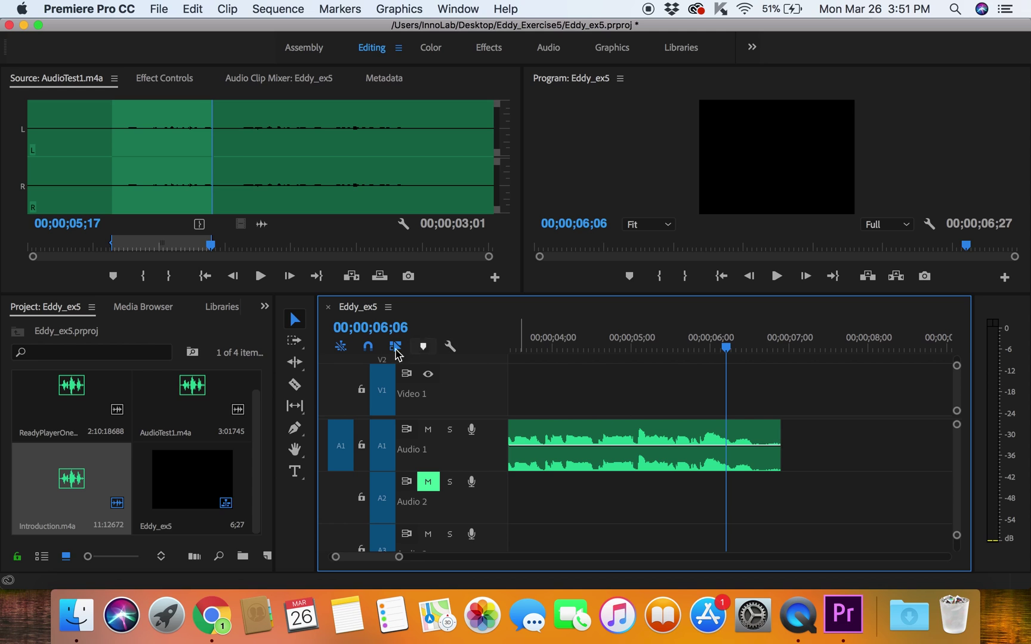
Add volume keyframes at the Audio 1 clip's end and at about 00;00;06;08, and lower the end keyframe for a fade-out
click(295, 433)
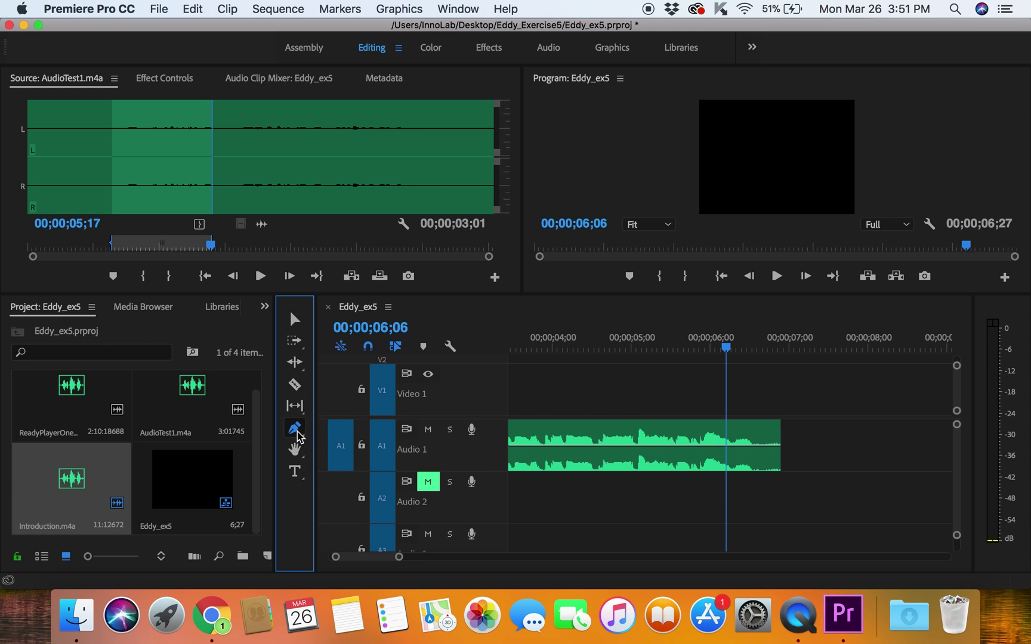
key(=)
key(=)
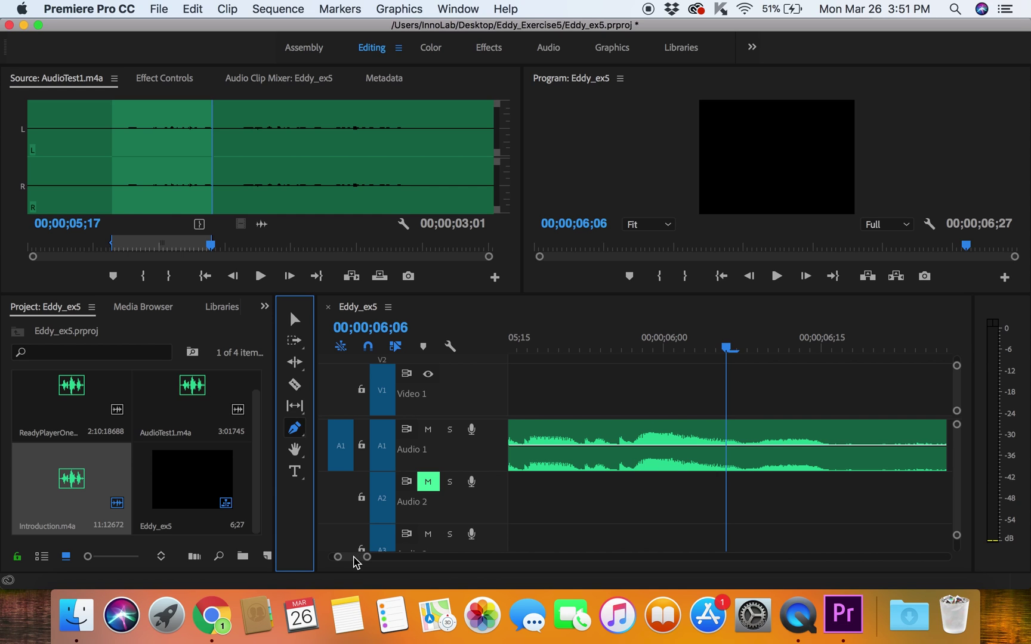
drag(353, 558, 353, 558)
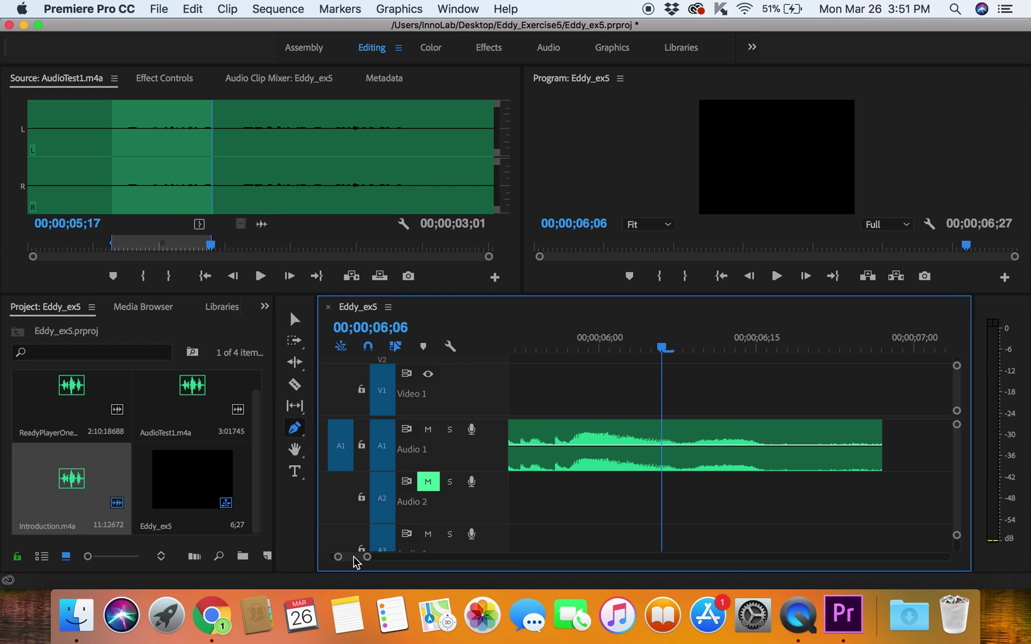
click(882, 446)
click(684, 446)
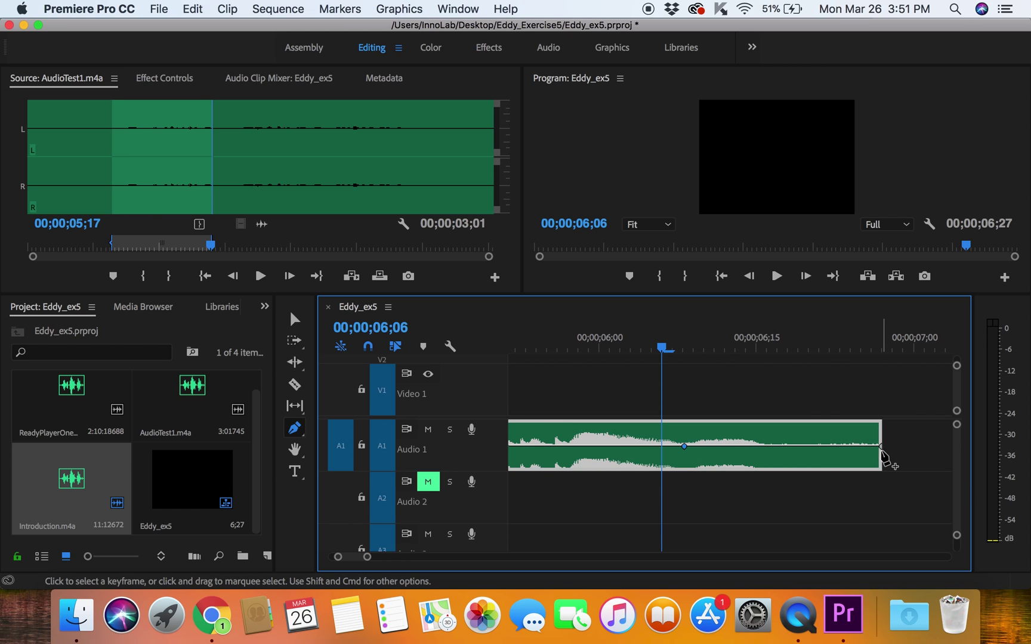
drag(882, 447, 882, 464)
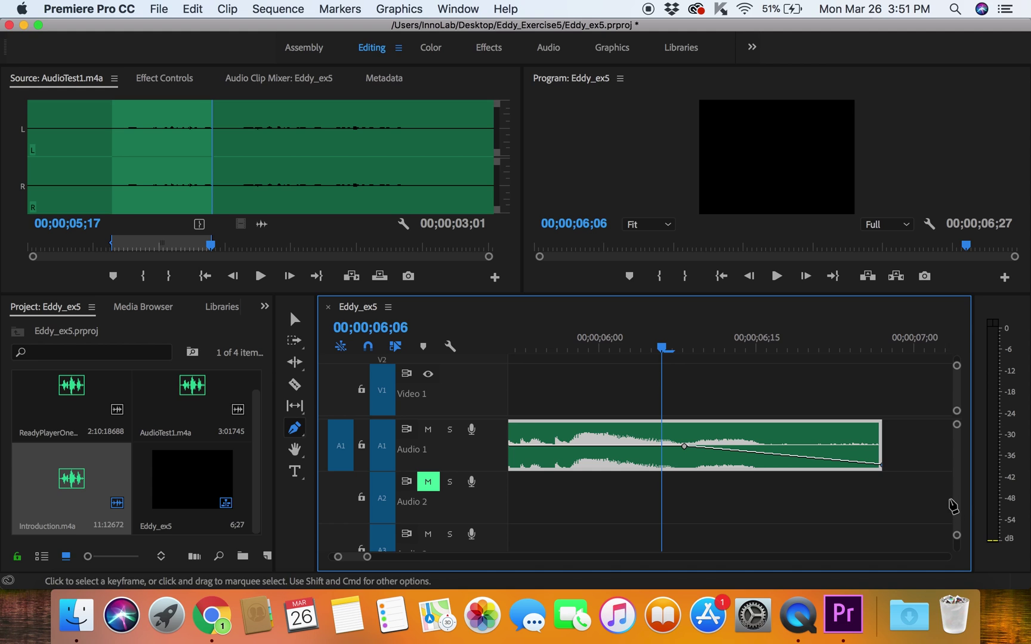
Play back the end of the Audio 1 clip to check the fade-out
drag(659, 350, 529, 373)
key(Left)
key(space)
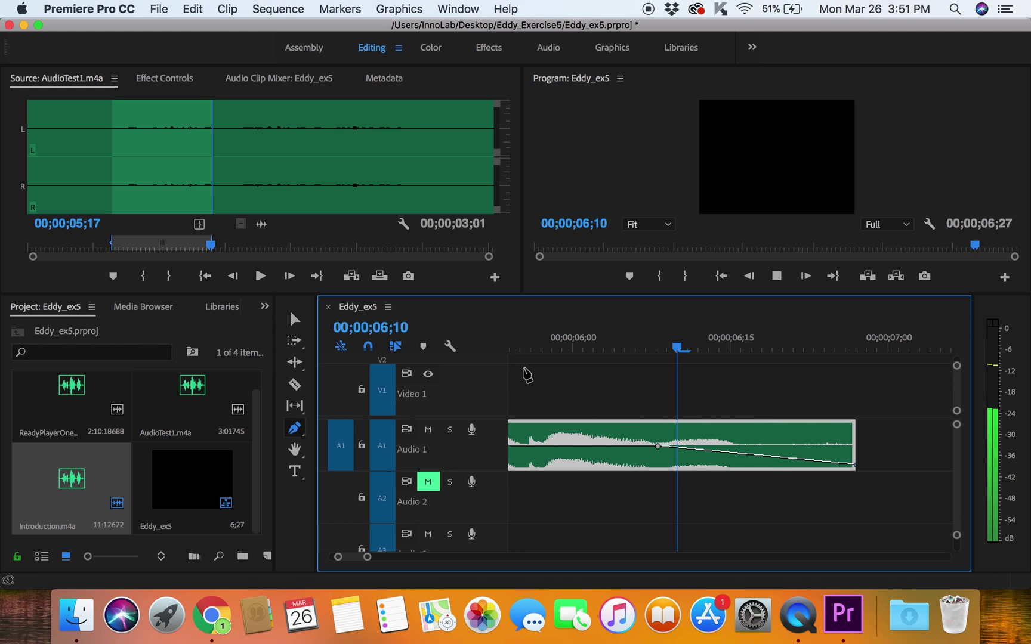
key(Home)
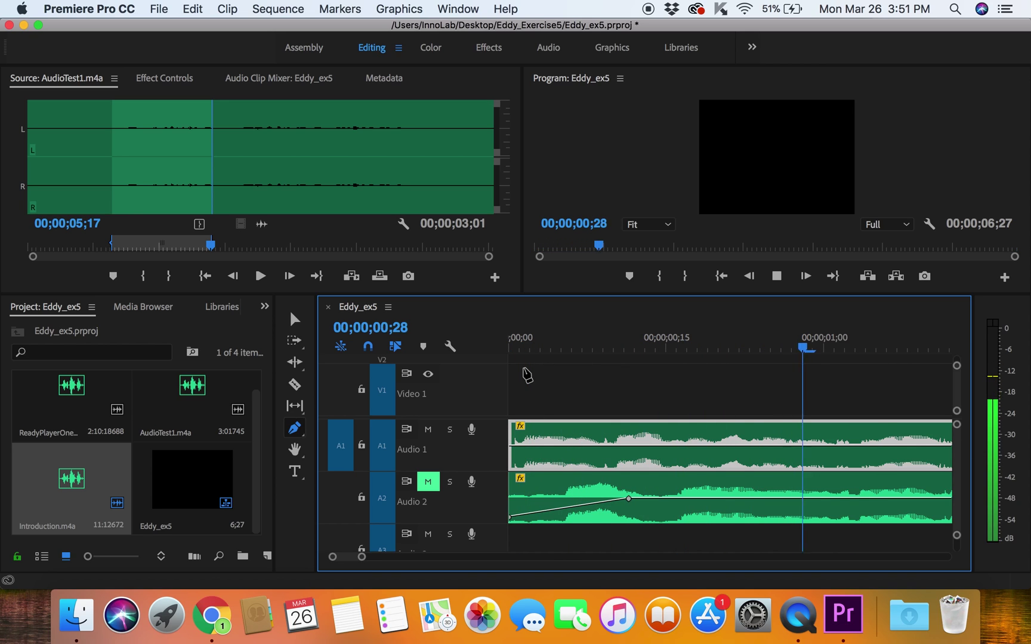
key(space)
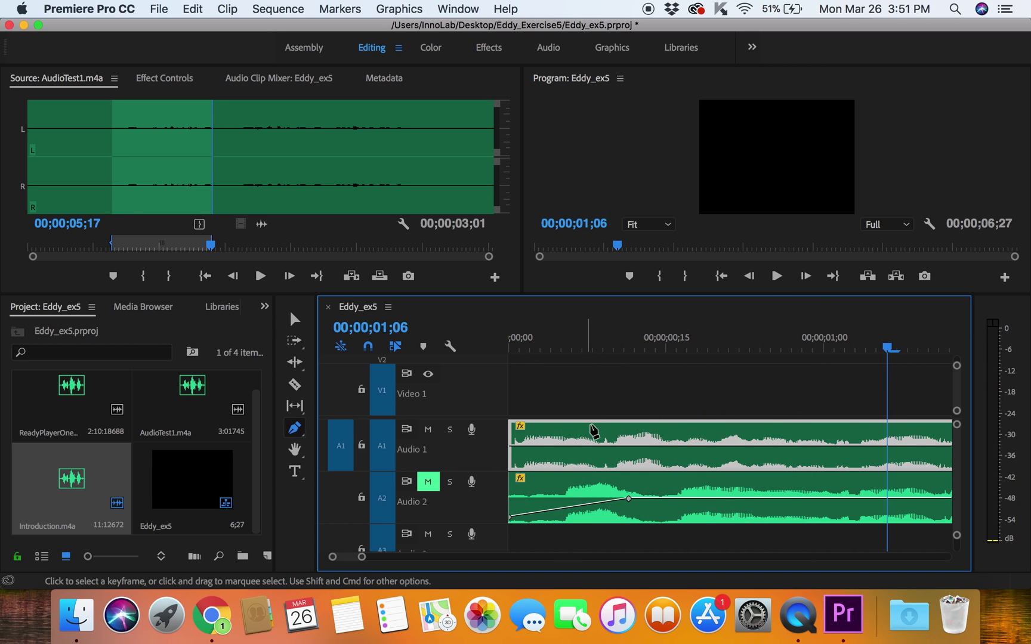
Lengthen the Audio 1 fade-out by moving its first keyframe back to about 00;00;06;02, and play it back
click(965, 245)
drag(966, 246, 983, 247)
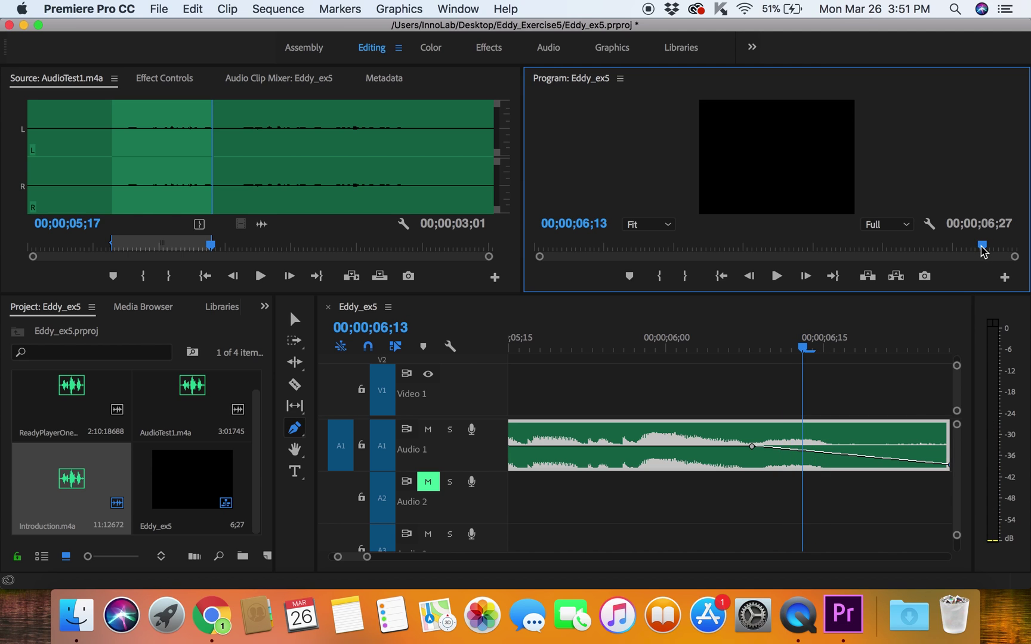
click(752, 446)
drag(752, 447, 690, 446)
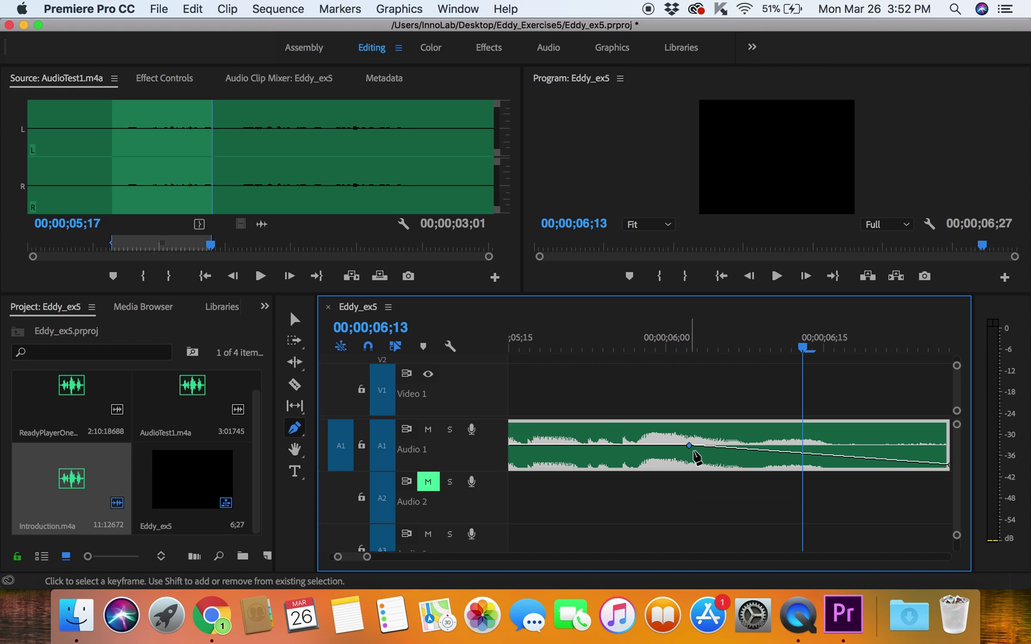
click(520, 349)
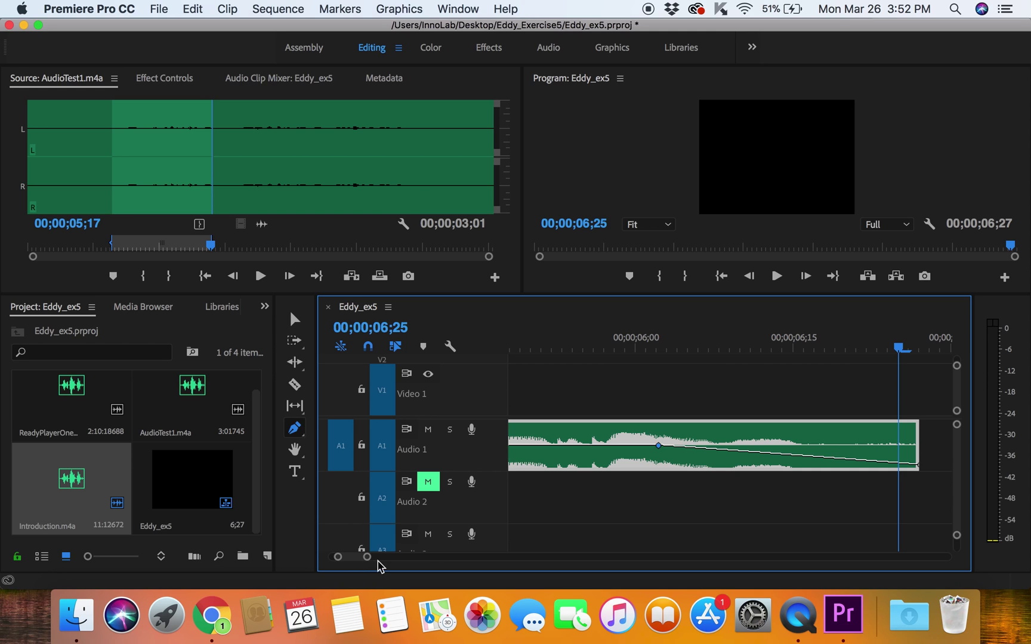
Add four volume keyframes around the loud peak near 00;00;05;03 on Audio 1 and lower the middle two to about -4.8 dB
drag(367, 557, 427, 565)
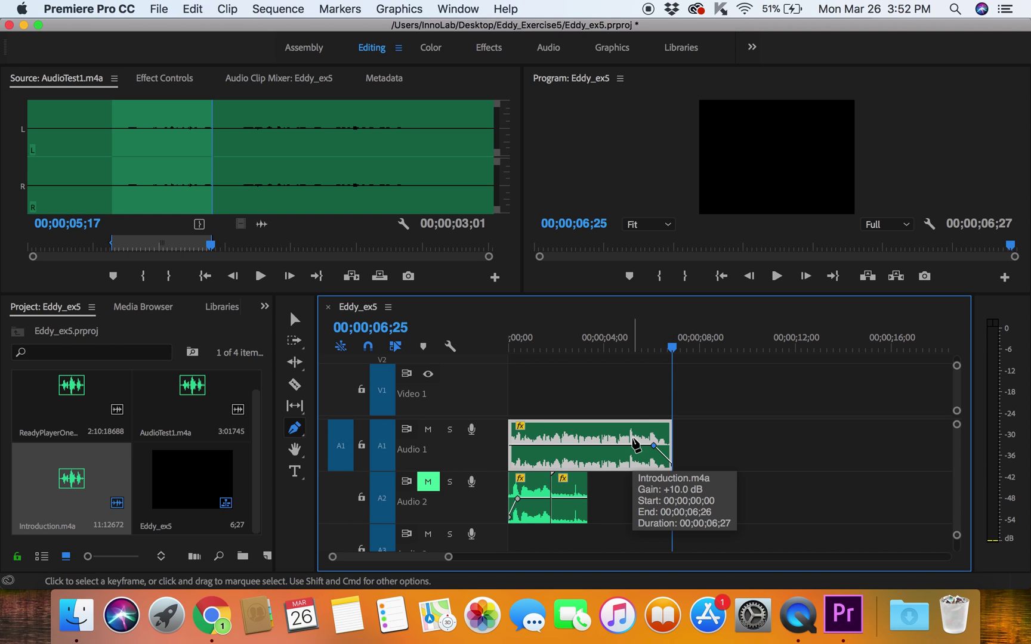
drag(676, 354, 642, 358)
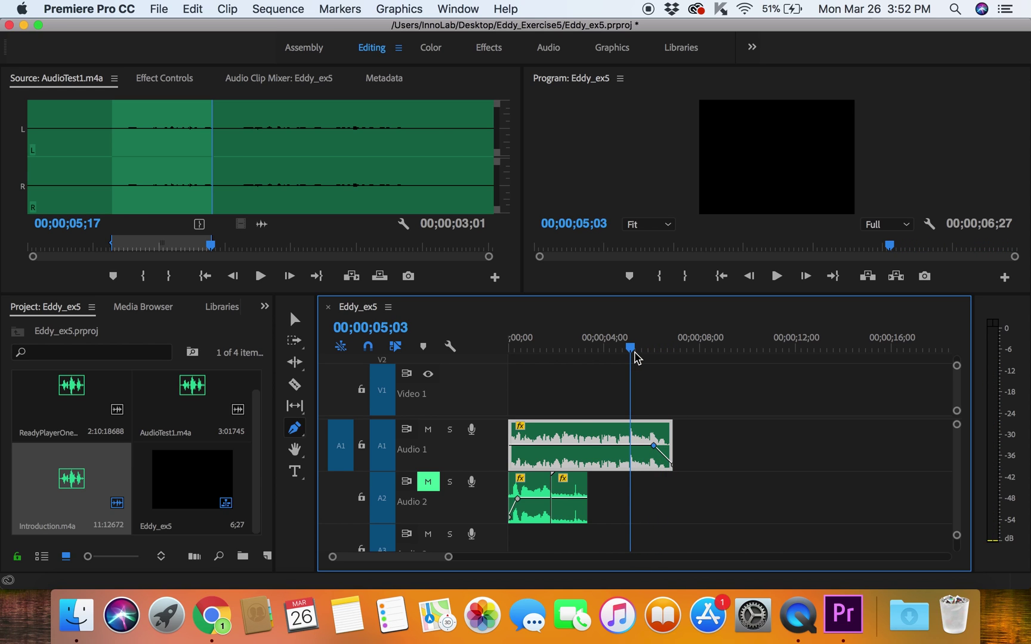
key(equal)
key(equal)
key(equal)
key(equal)
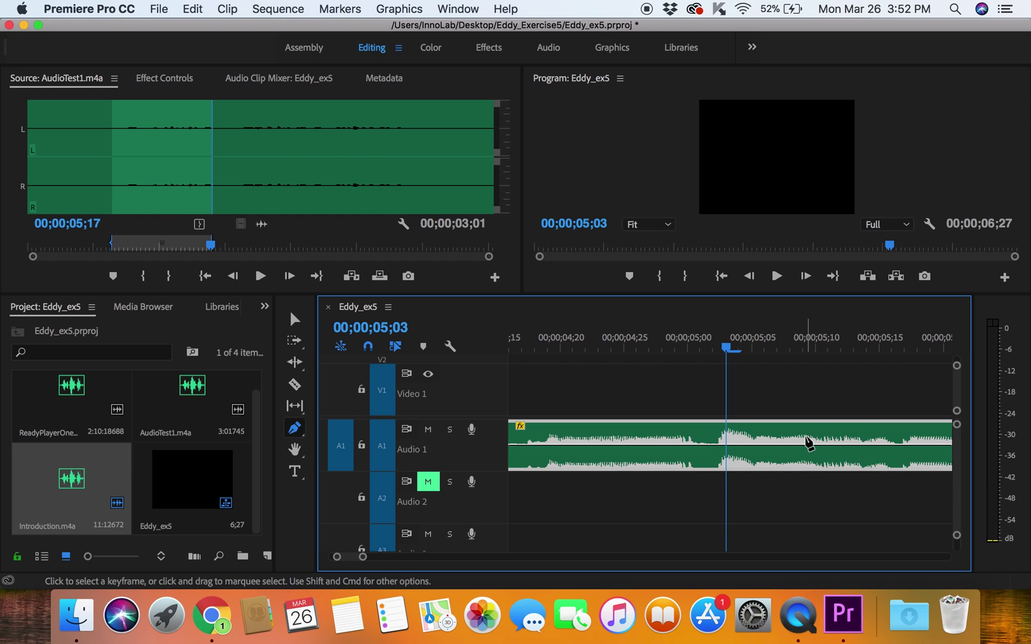
click(693, 445)
click(712, 445)
click(767, 445)
click(809, 445)
drag(712, 446, 767, 456)
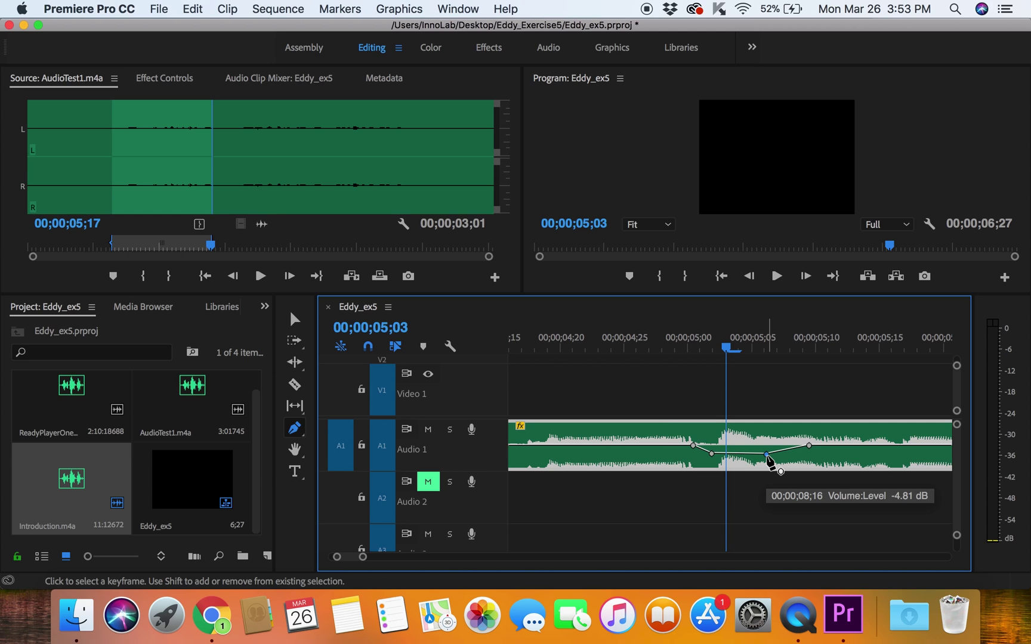
Play back Audio 1 from about 00;00;04;18 to check the volume dip over the loud peak
click(535, 339)
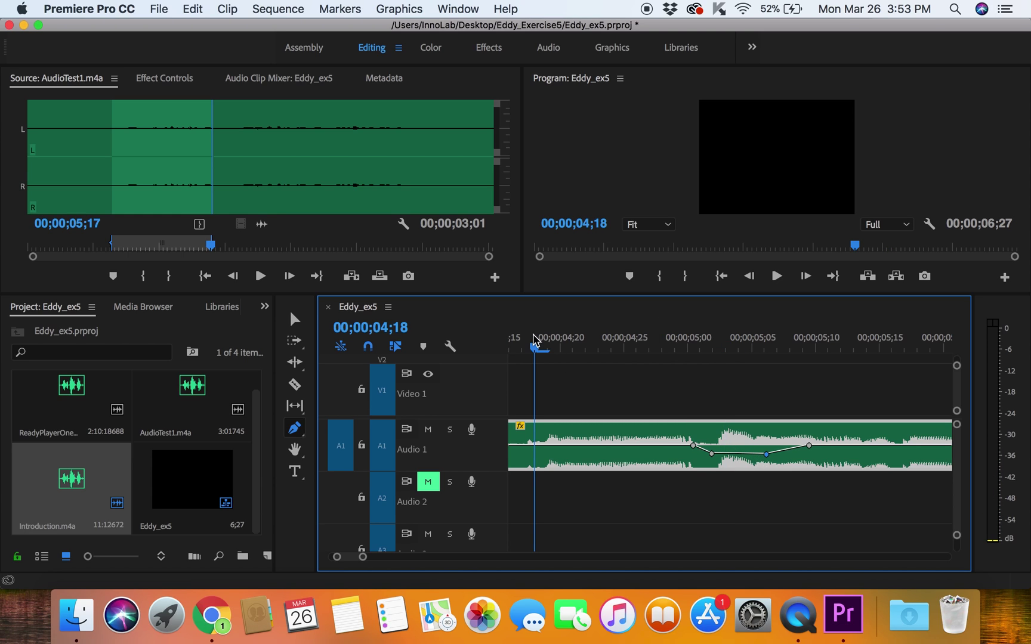
key(space)
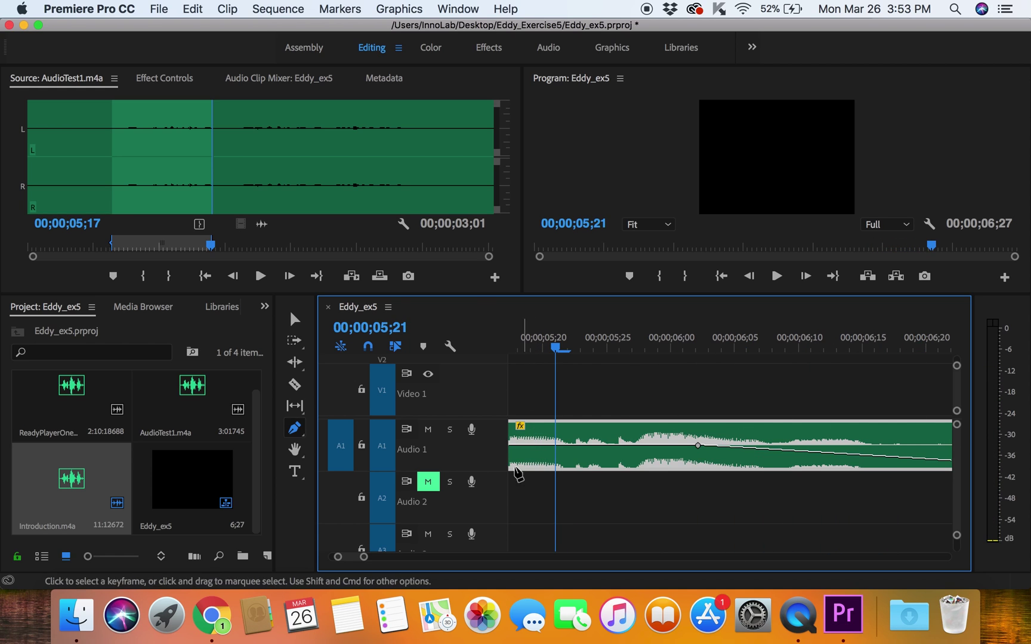
Deepen the Audio 1 dip by moving its first keyframe back to about 00;00;04;28 and lowering the middle two, and play it back from 00;00;04;15
scroll(349, 562, left, 5)
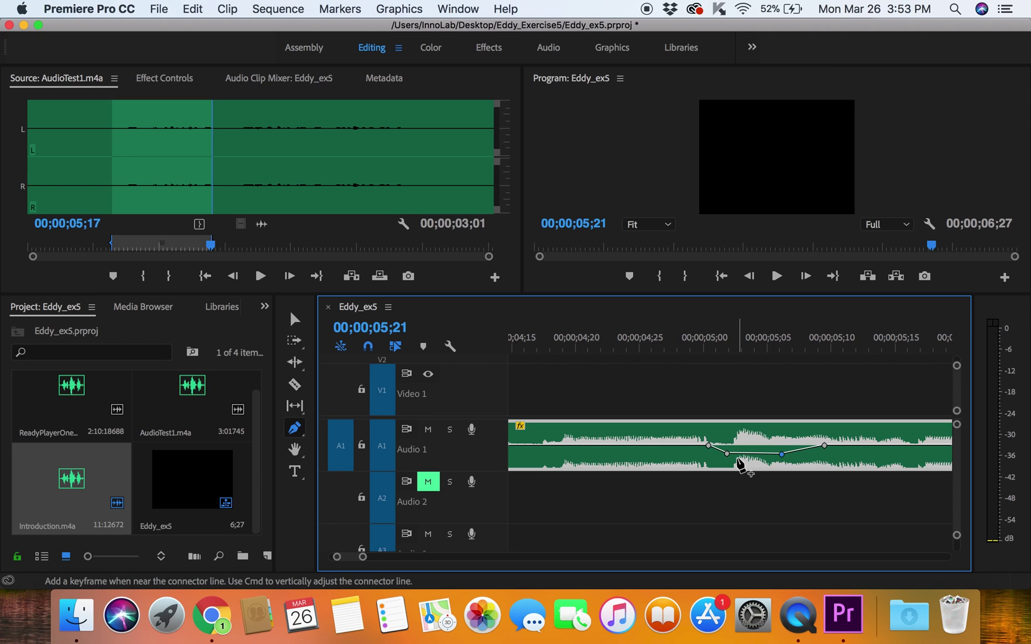
drag(708, 445, 786, 469)
click(516, 339)
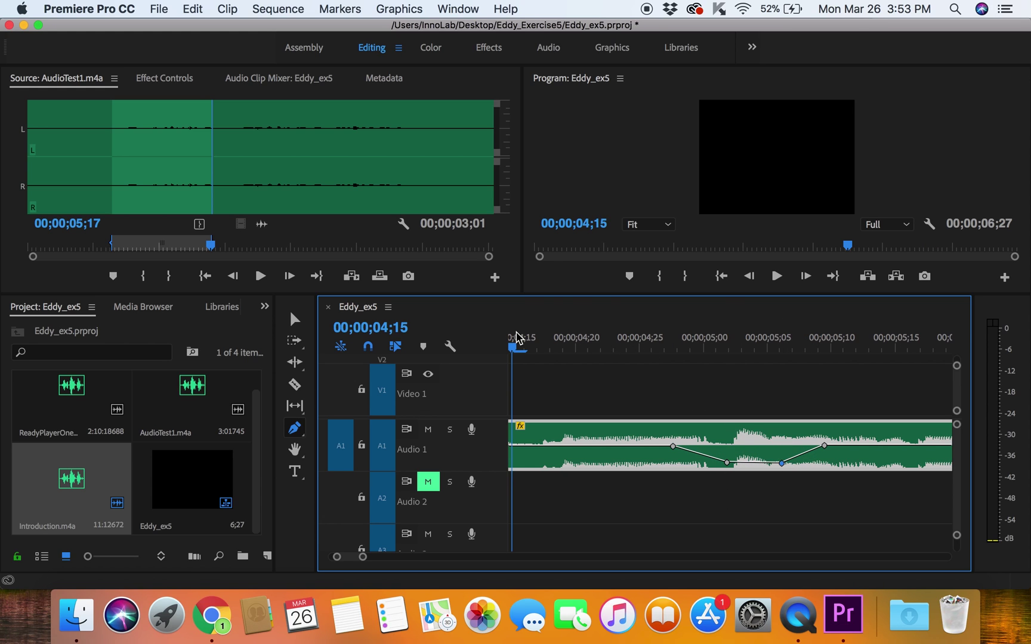
key(space)
key(space)
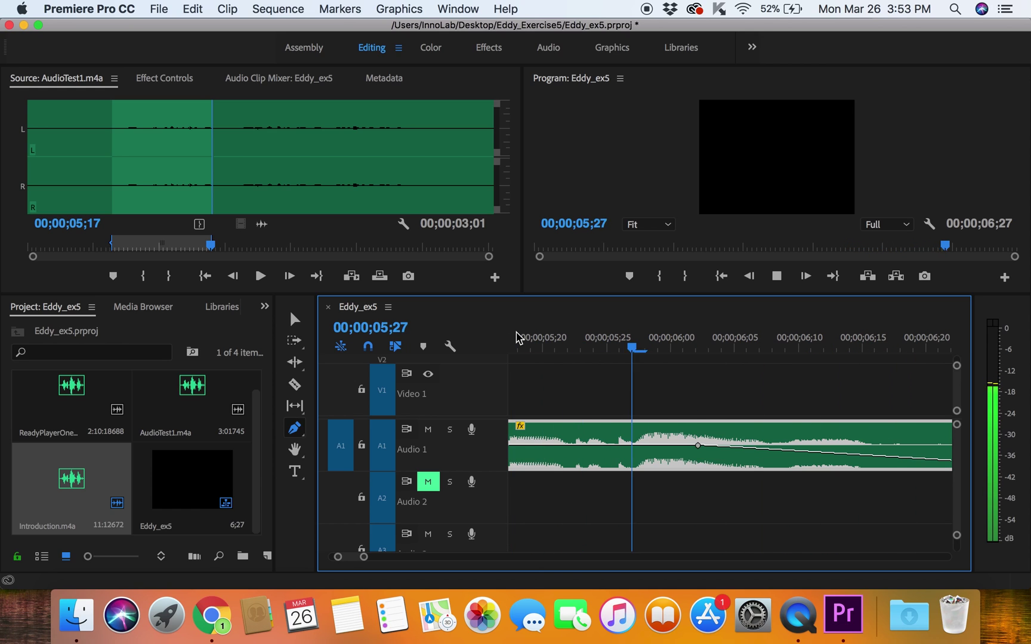
key(space)
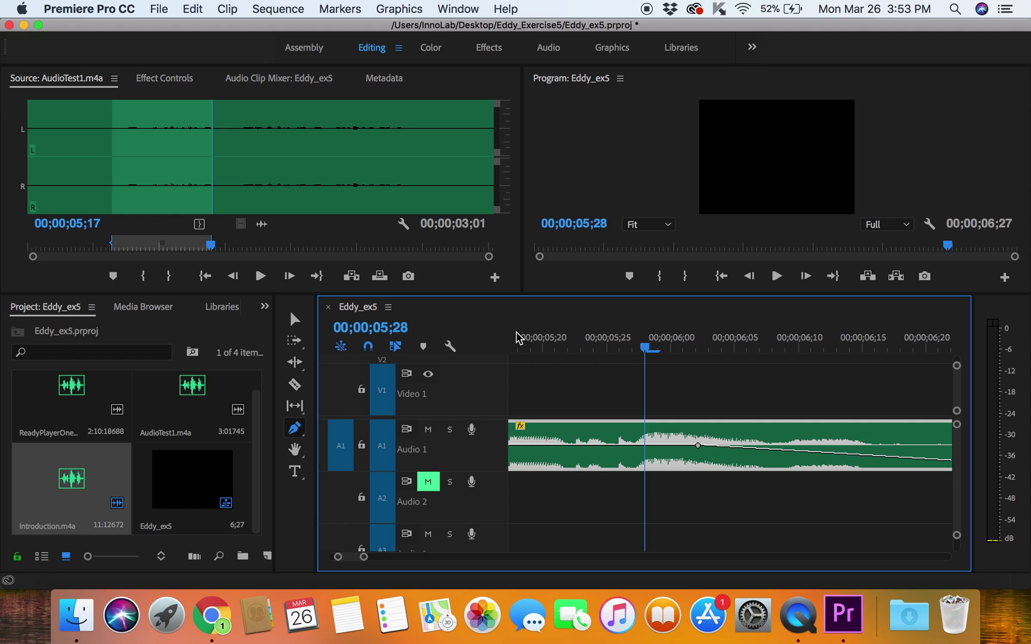